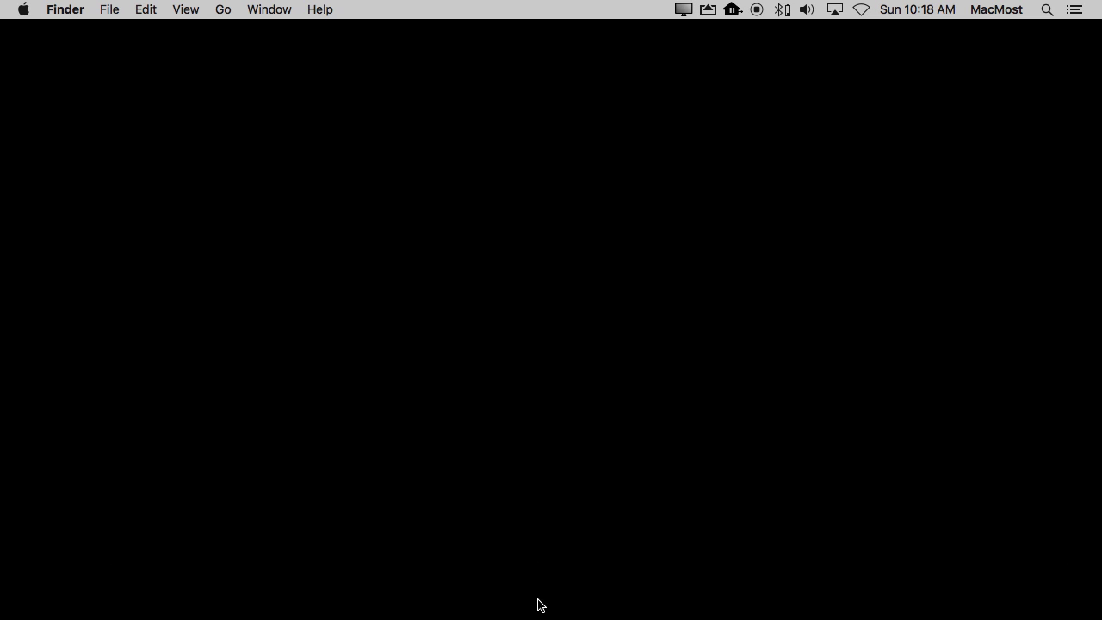
# Reveal the hidden Dock at the bottom of the screen to see its apps.
pyautogui.moveTo(514, 616)
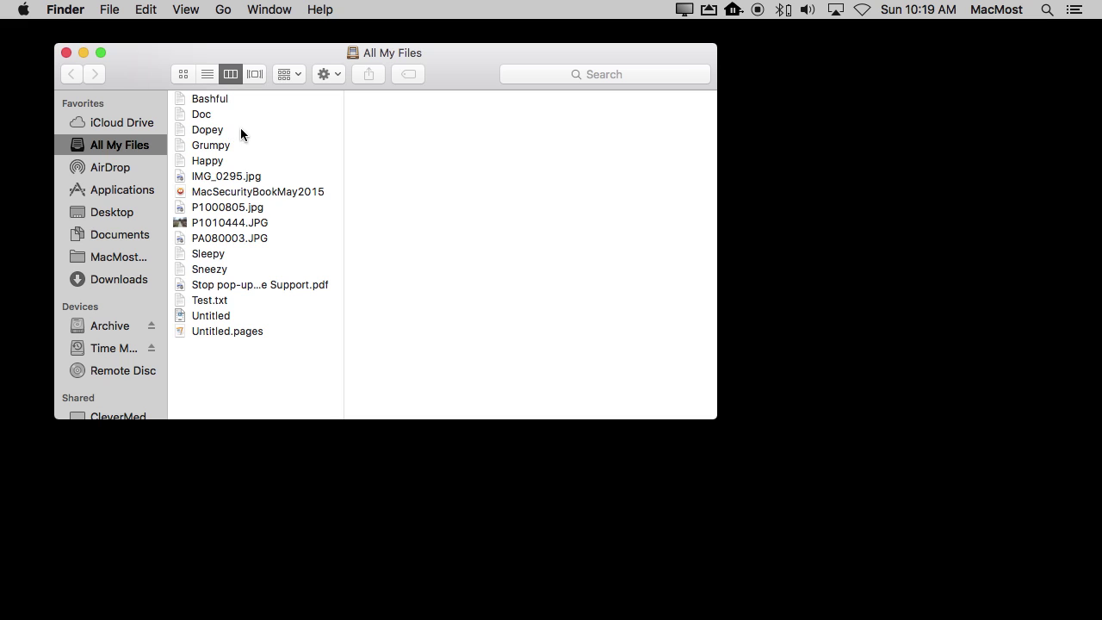
# Open Applications from the sidebar and again via Macintosh HD, leaving one tab.
pyautogui.click(105, 194)
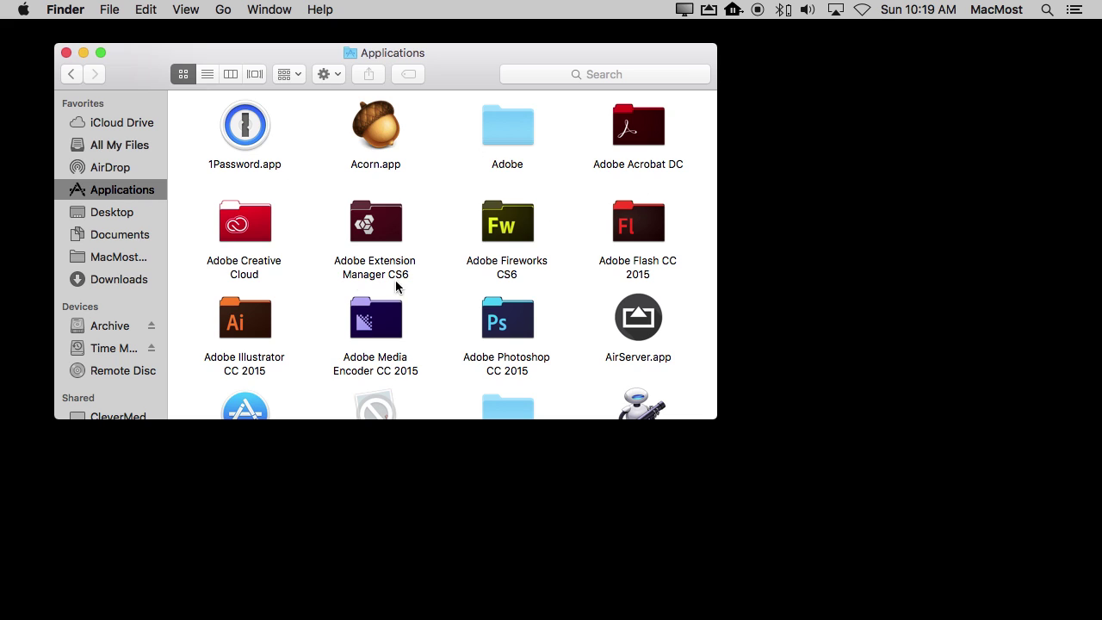
pyautogui.keyDown('super'); pyautogui.click(378, 53); pyautogui.keyUp('super')
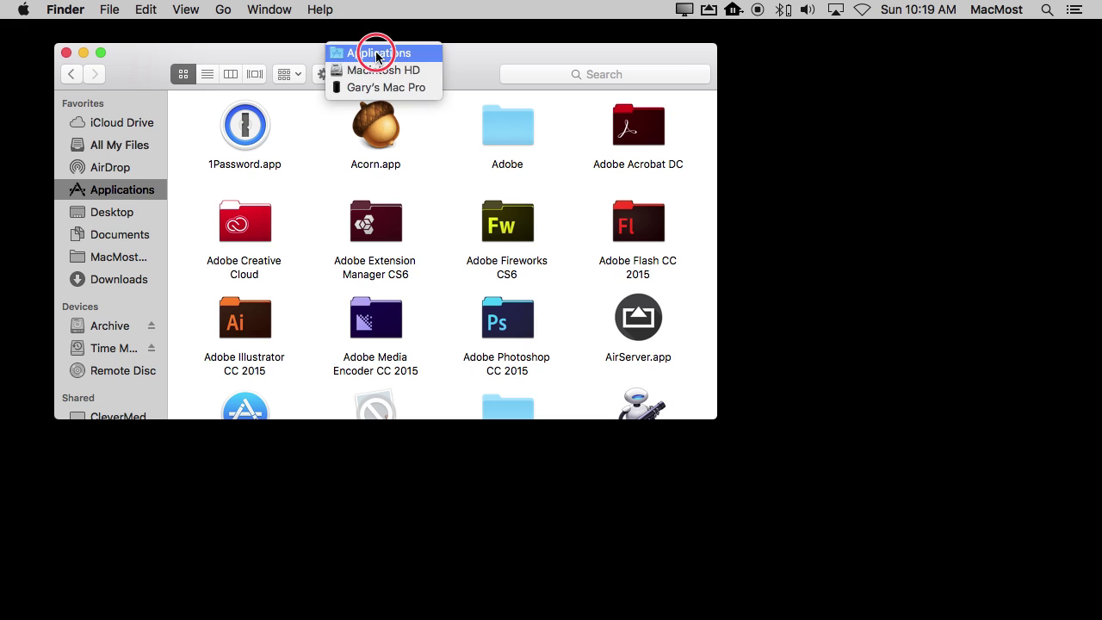
pyautogui.keyDown('super'); pyautogui.click(384, 69); pyautogui.keyUp('super')
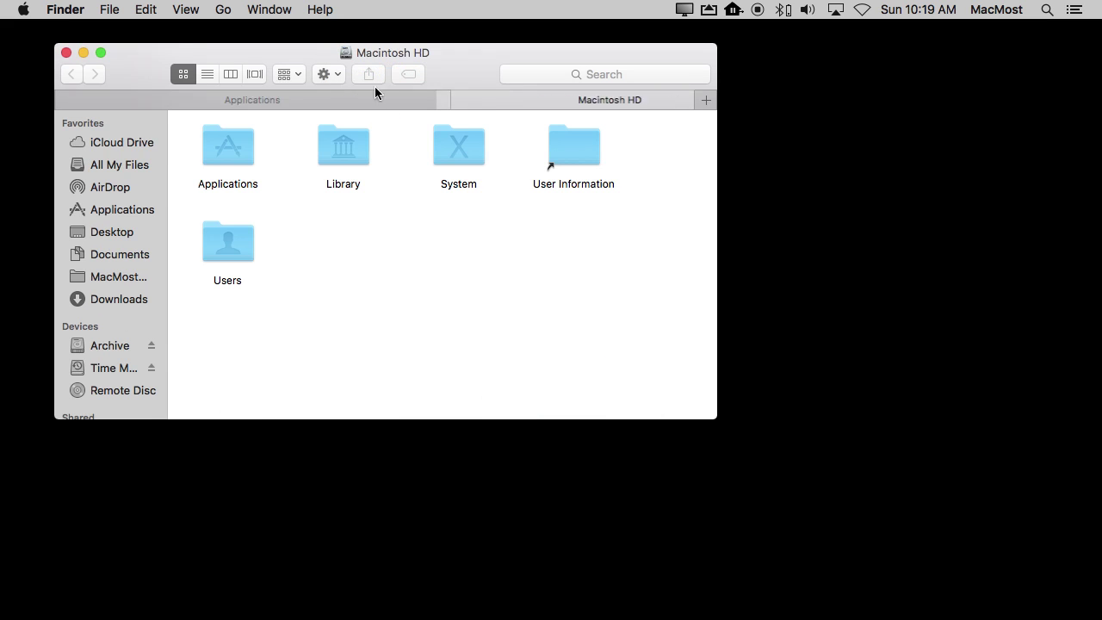
pyautogui.click(232, 148)
pyautogui.doubleClick(233, 145)
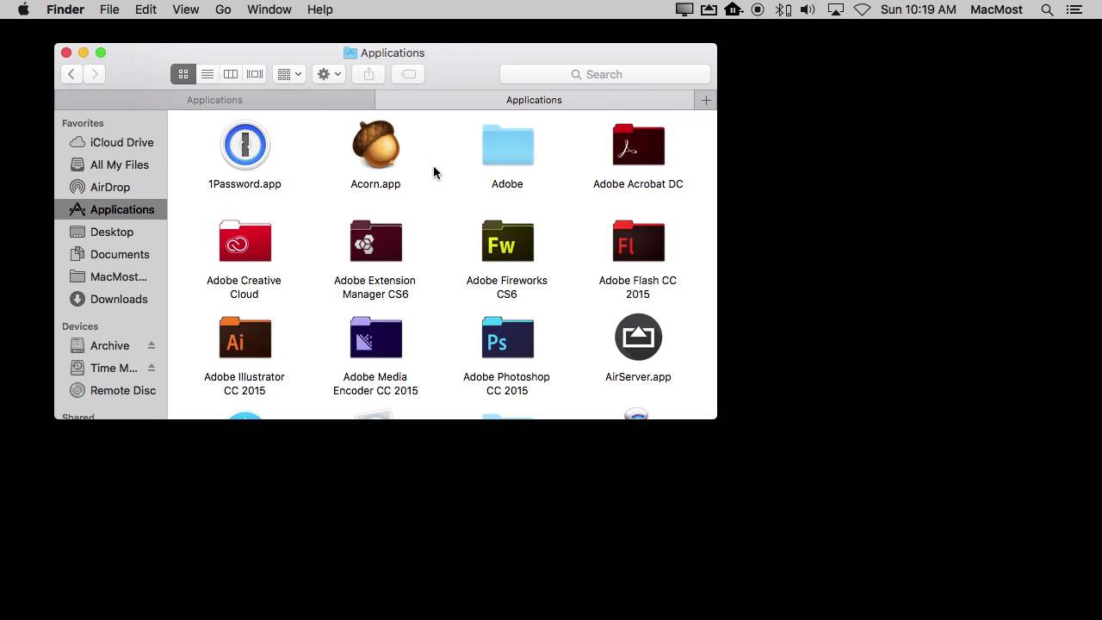
pyautogui.click(385, 101)
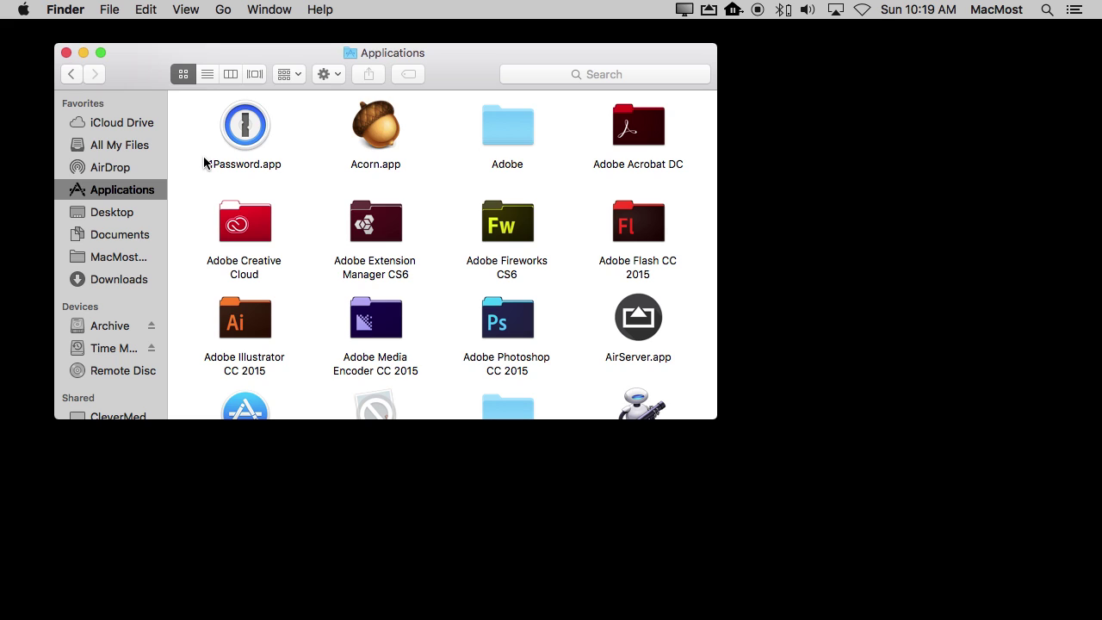
pyautogui.keyDown('super'); pyautogui.click(357, 53); pyautogui.keyUp('super')
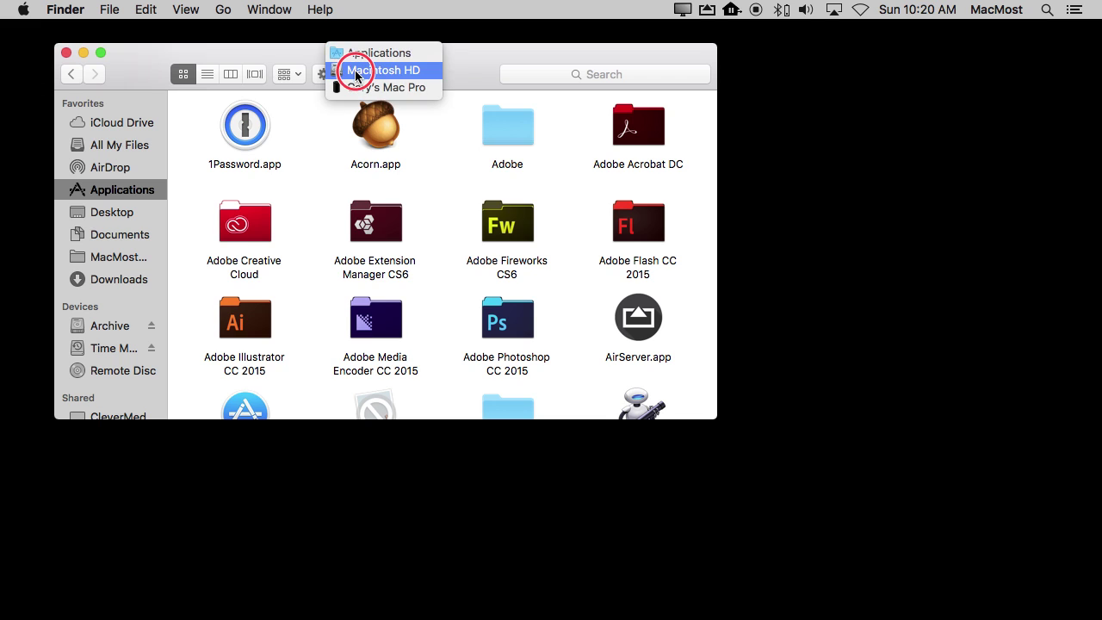
pyautogui.keyDown('super'); pyautogui.click(356, 72); pyautogui.keyUp('super')
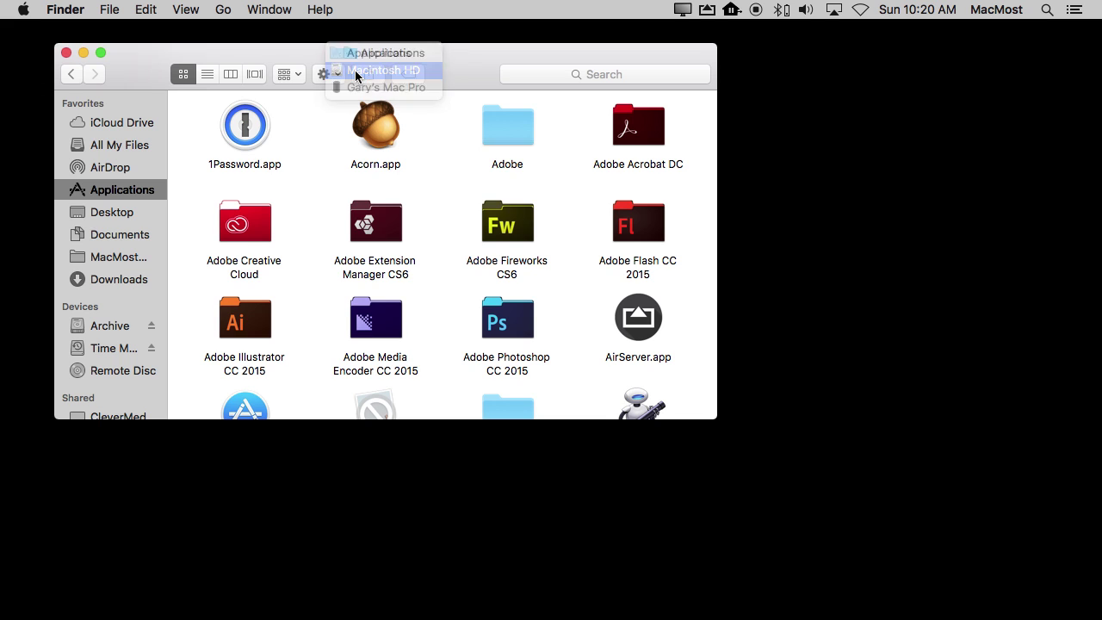
pyautogui.doubleClick(238, 243)
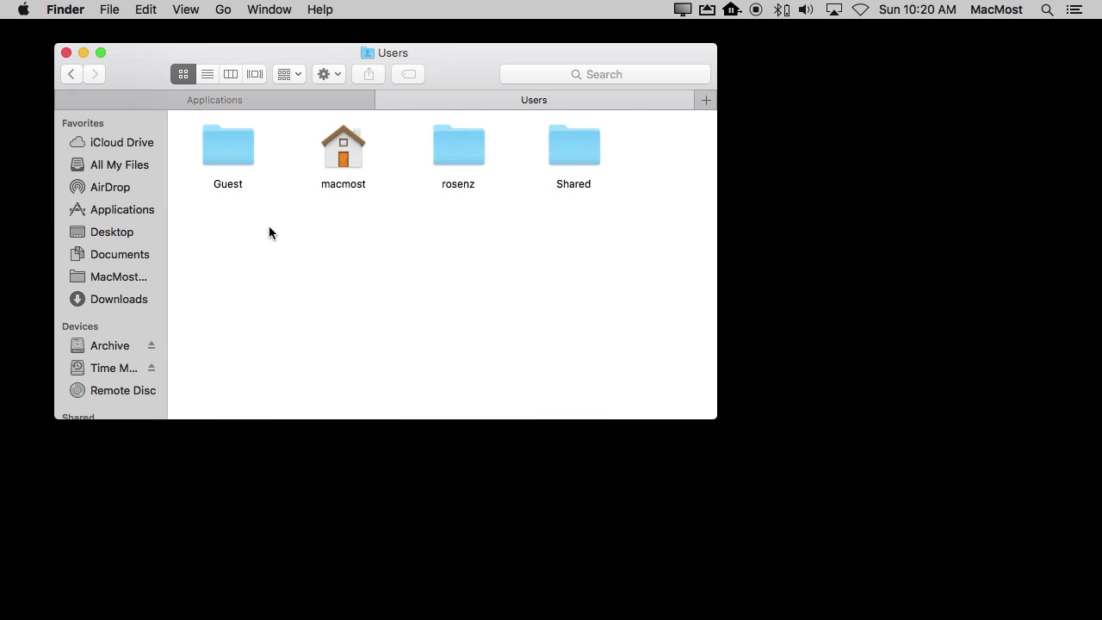
pyautogui.doubleClick(346, 146)
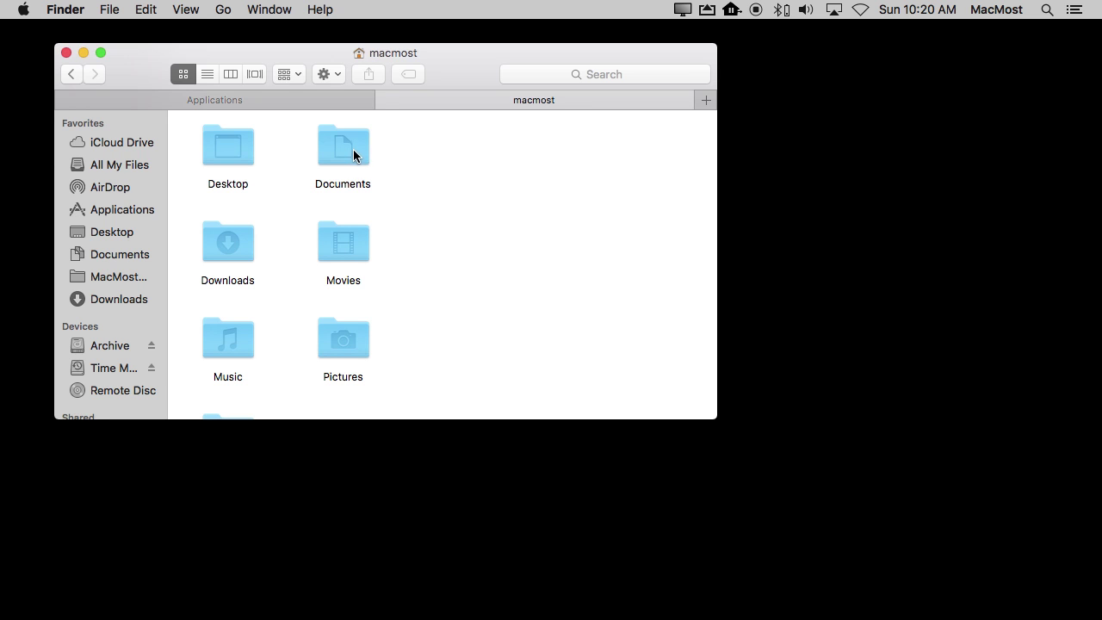
pyautogui.scroll(-3, 336, 265)
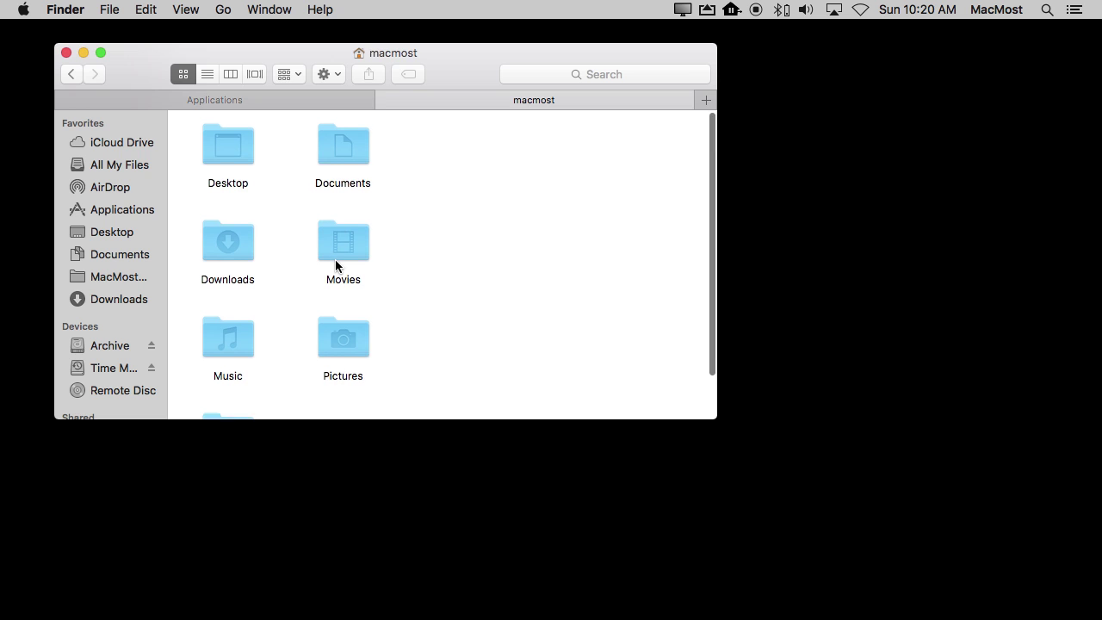
pyautogui.scroll(3, 336, 257)
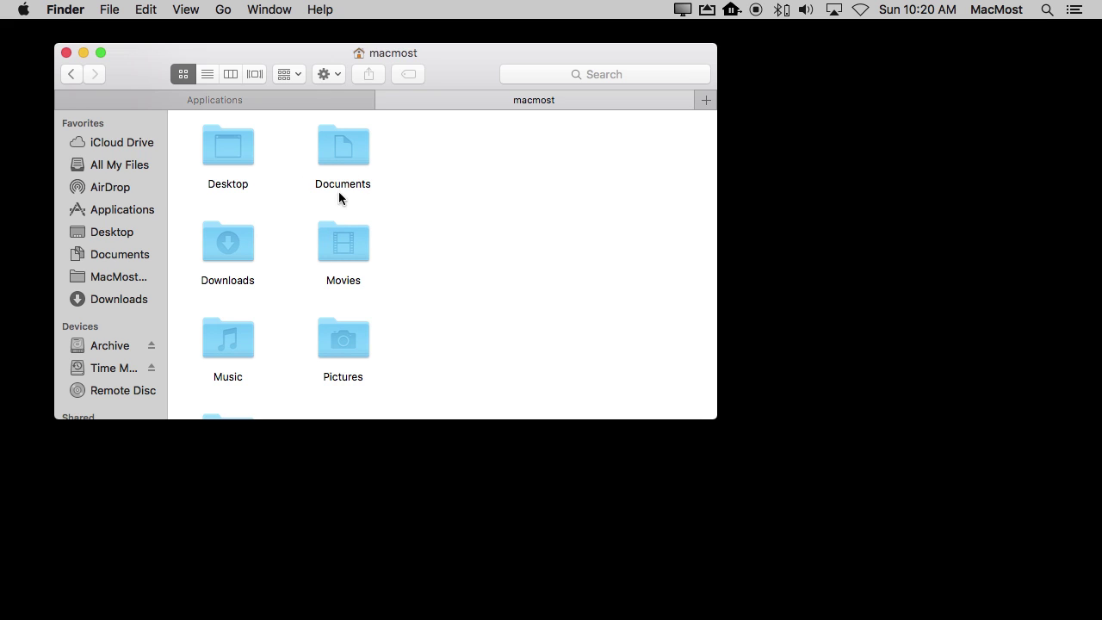
pyautogui.click(384, 100)
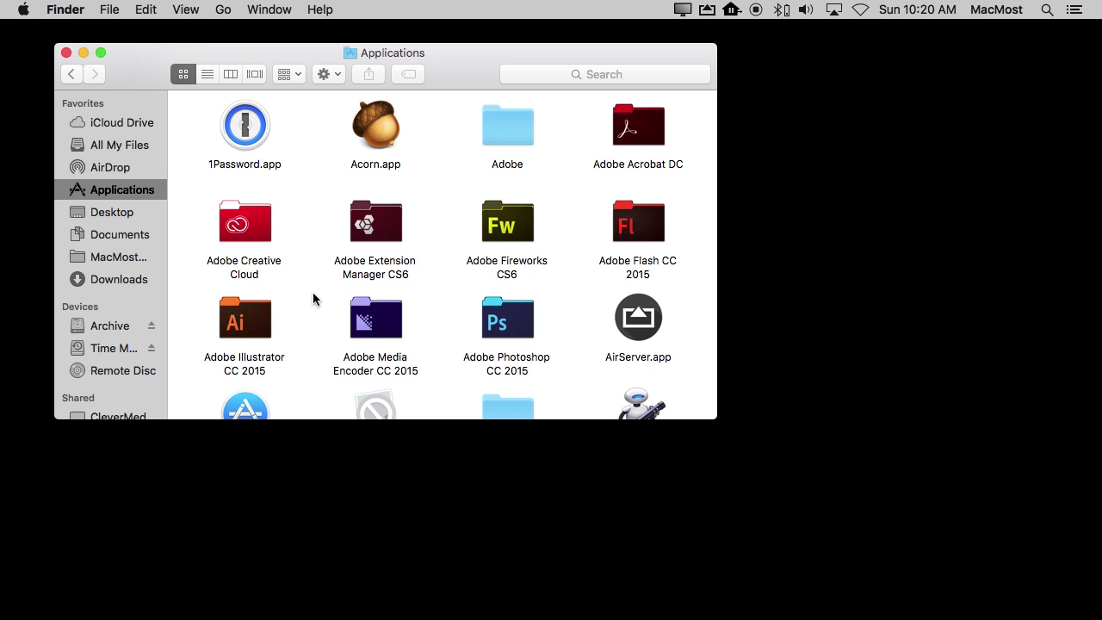
# Switch the Applications folder to List view with Date Modified, Size and Kind columns.
pyautogui.scroll(-3, 312, 297)
pyautogui.scroll(3, 312, 298)
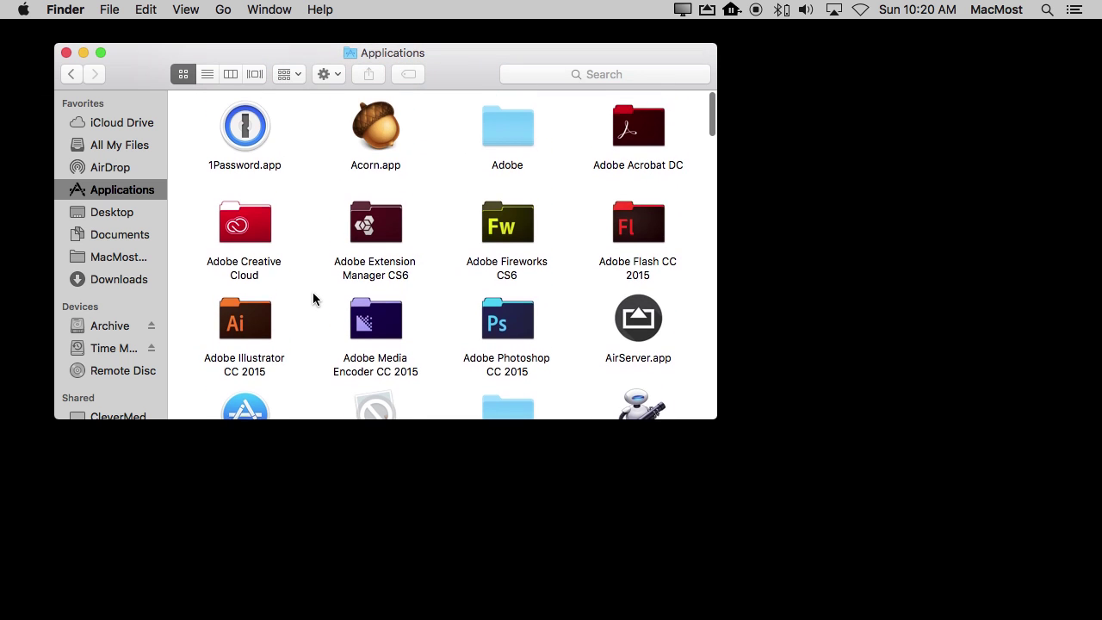
pyautogui.click(211, 76)
pyautogui.click(231, 75)
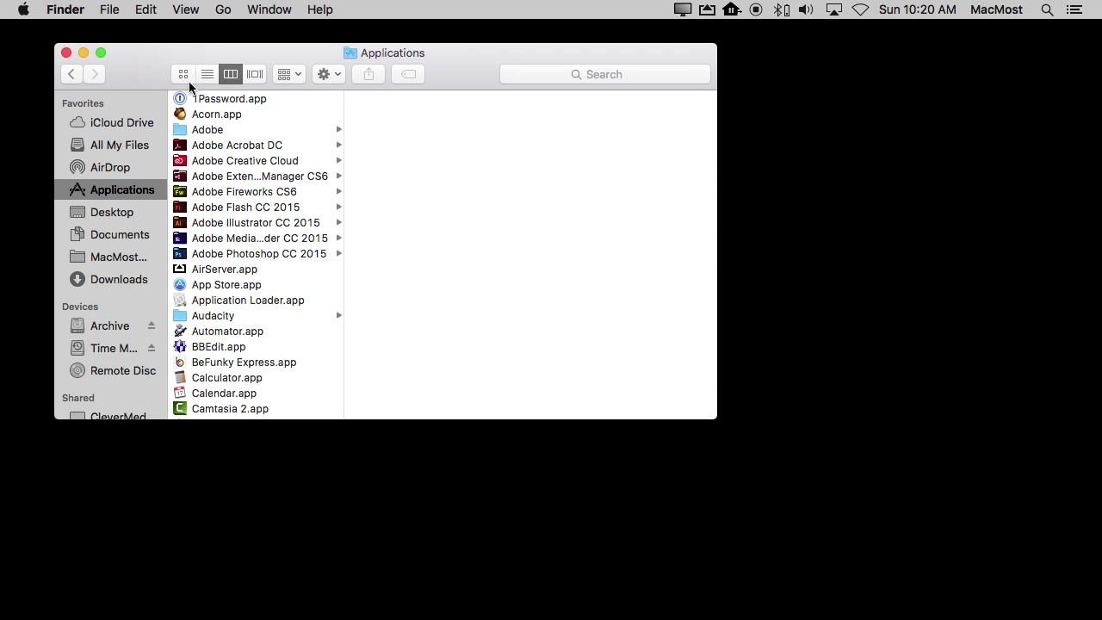
pyautogui.click(210, 76)
# Scroll down the Applications list and select Preview.app.
pyautogui.scroll(-15, 255, 271)
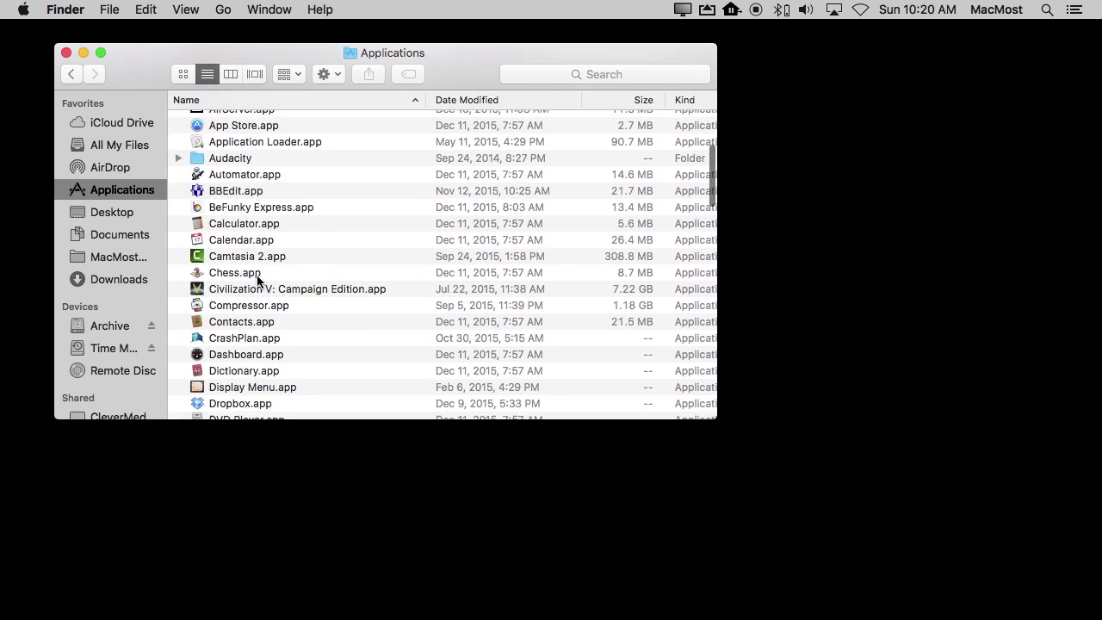
pyautogui.scroll(-10, 256, 277)
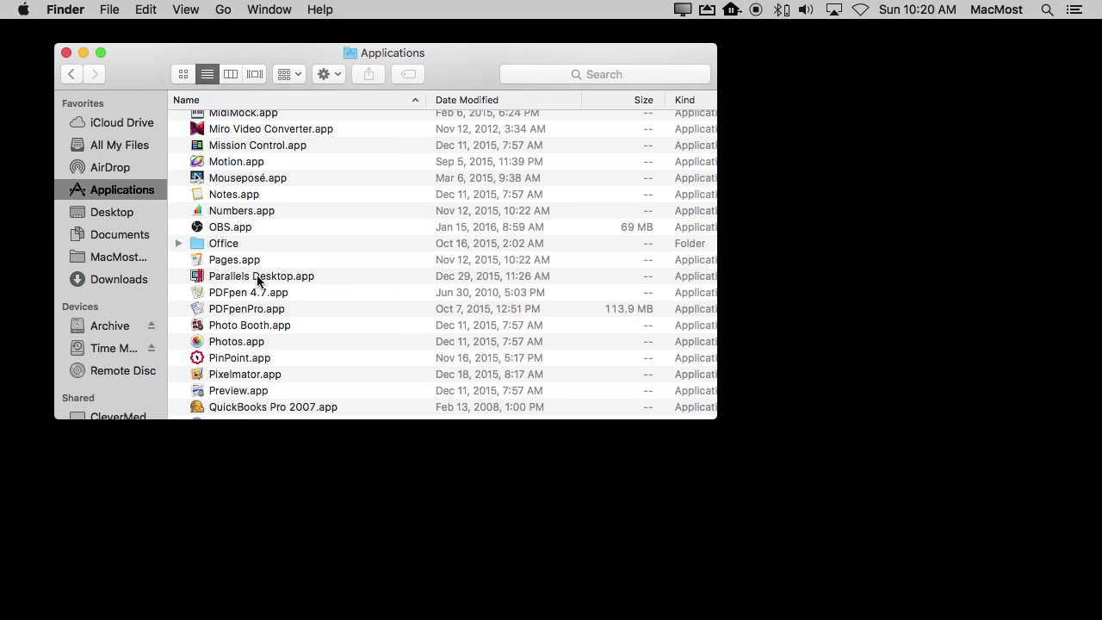
pyautogui.scroll(-4, 257, 280)
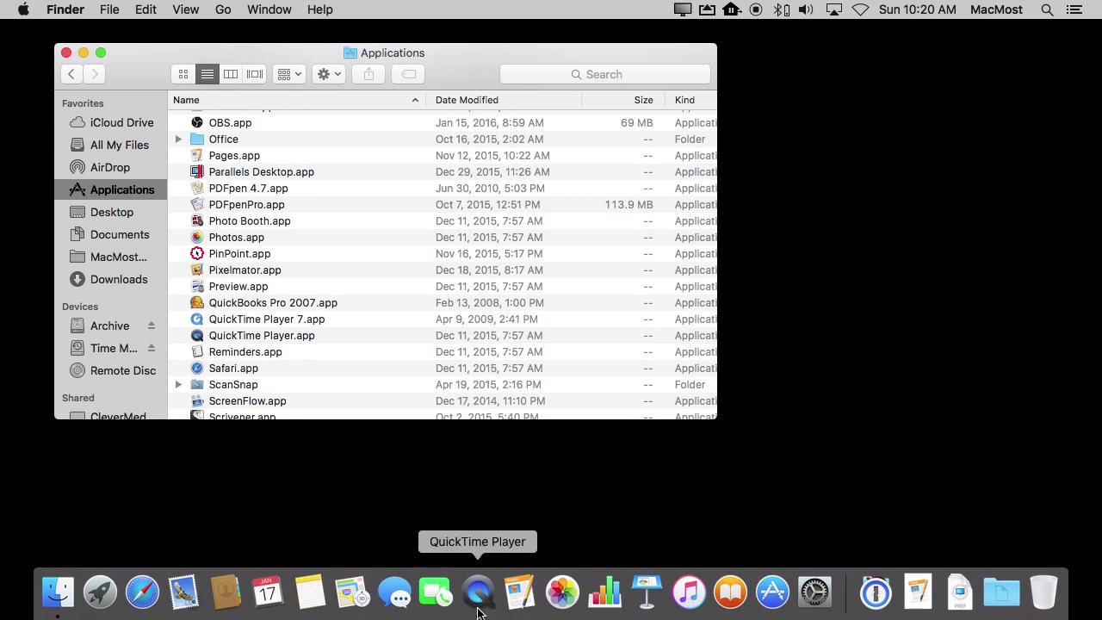
pyautogui.click(196, 289)
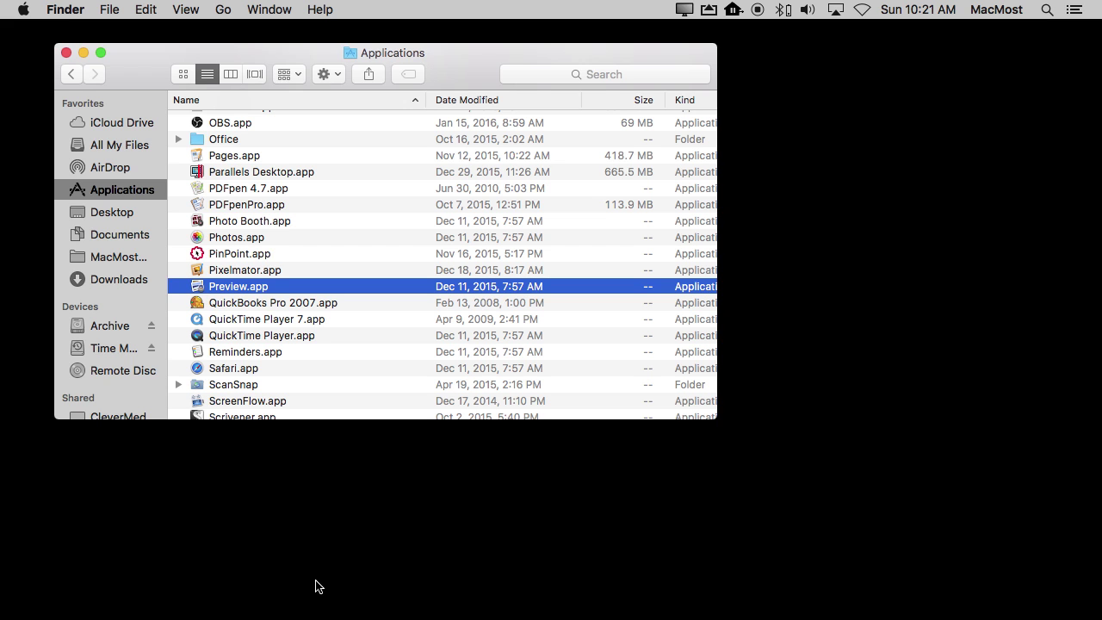
pyautogui.moveTo(199, 286); pyautogui.dragTo(295, 597)
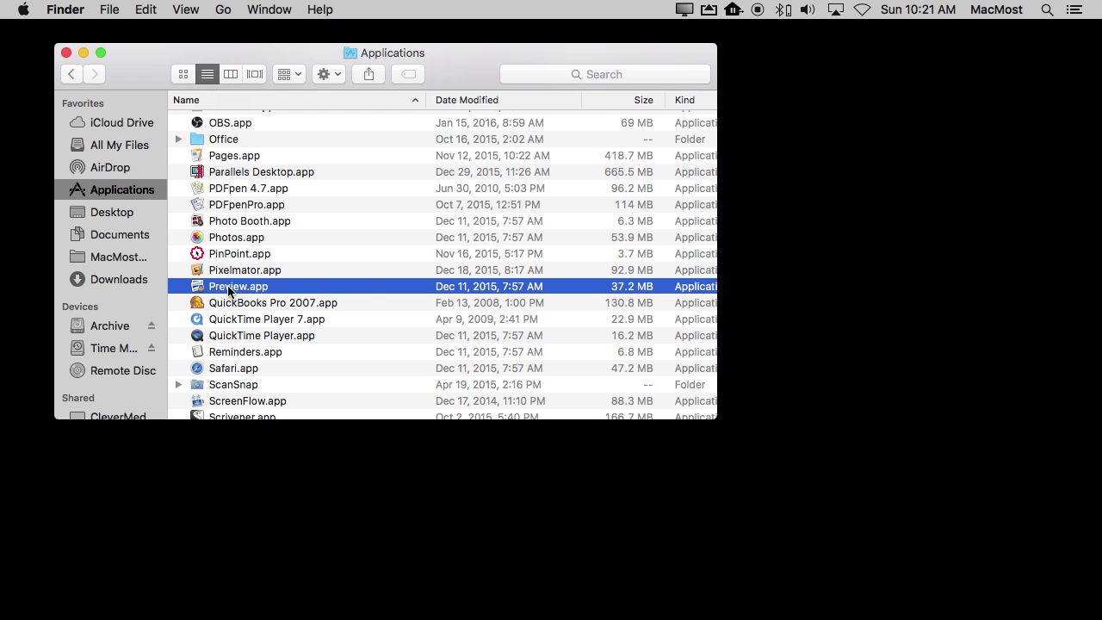
pyautogui.moveTo(306, 594)
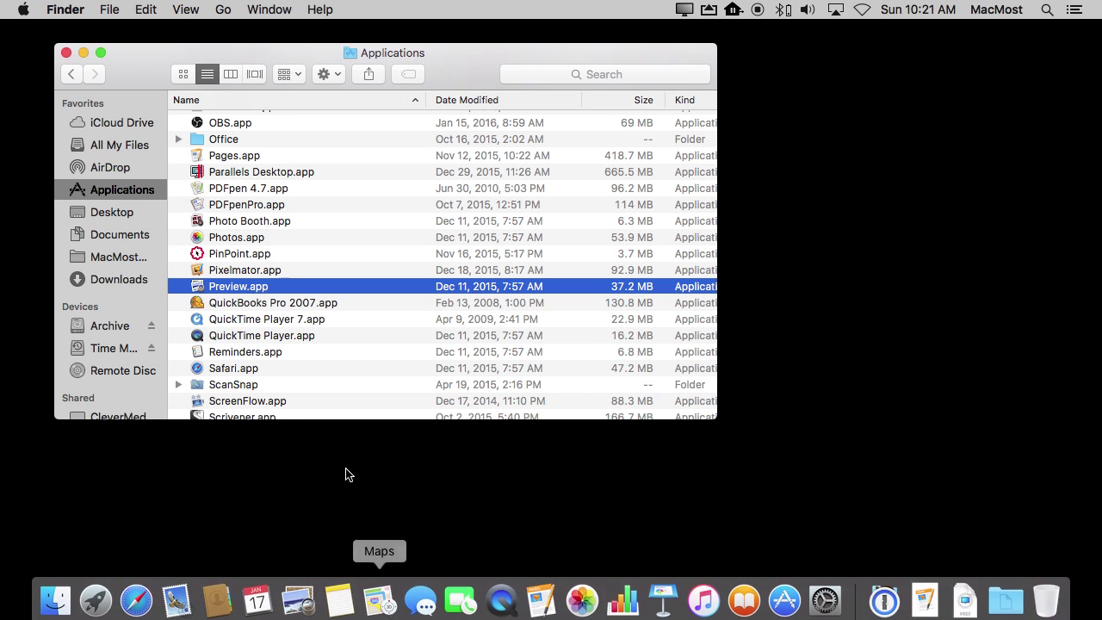
pyautogui.click(66, 54)
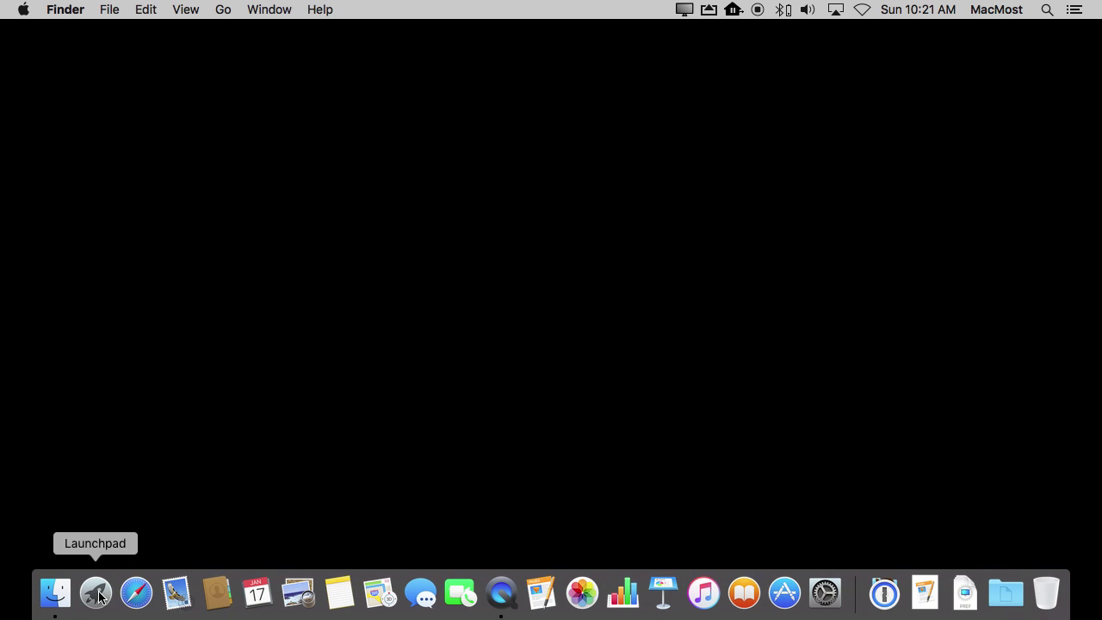
# Open Launchpad and move iMovie into FaceTime's spot, right after Messages.
pyautogui.click(97, 594)
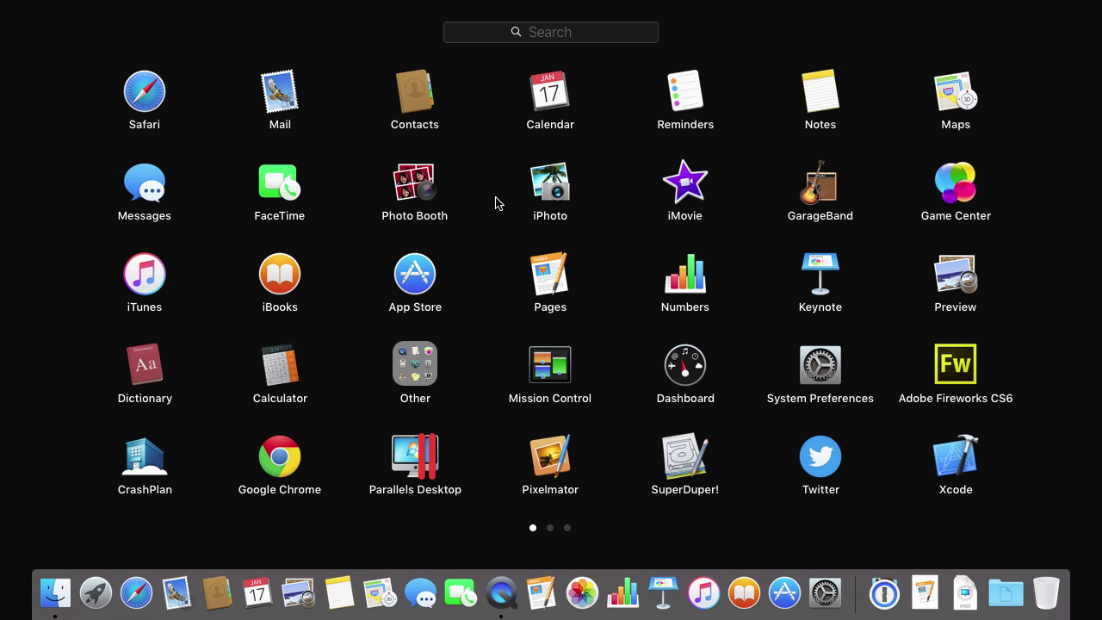
pyautogui.click(685, 189)
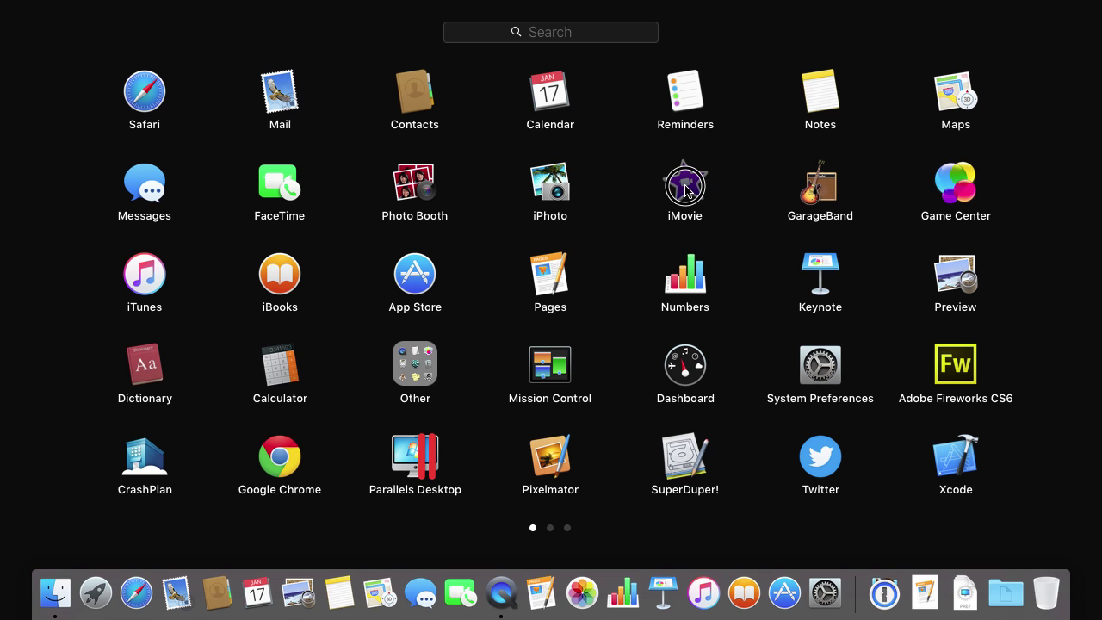
pyautogui.moveTo(685, 189); pyautogui.dragTo(293, 186)
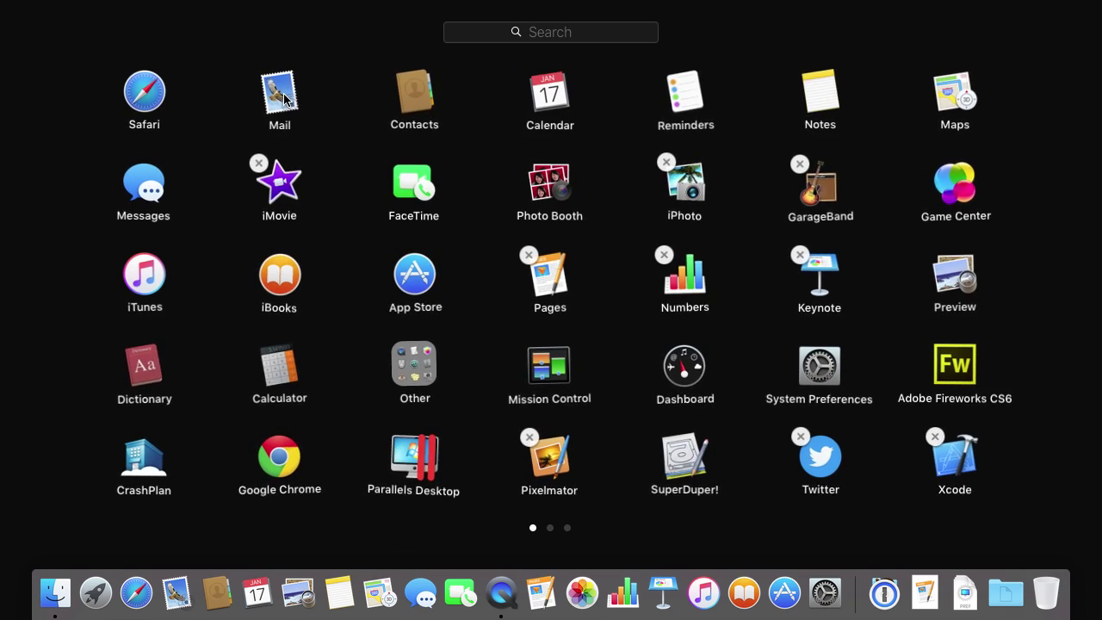
# Browse Launchpad's second and third app pages, then start a search by name.
pyautogui.click(551, 527)
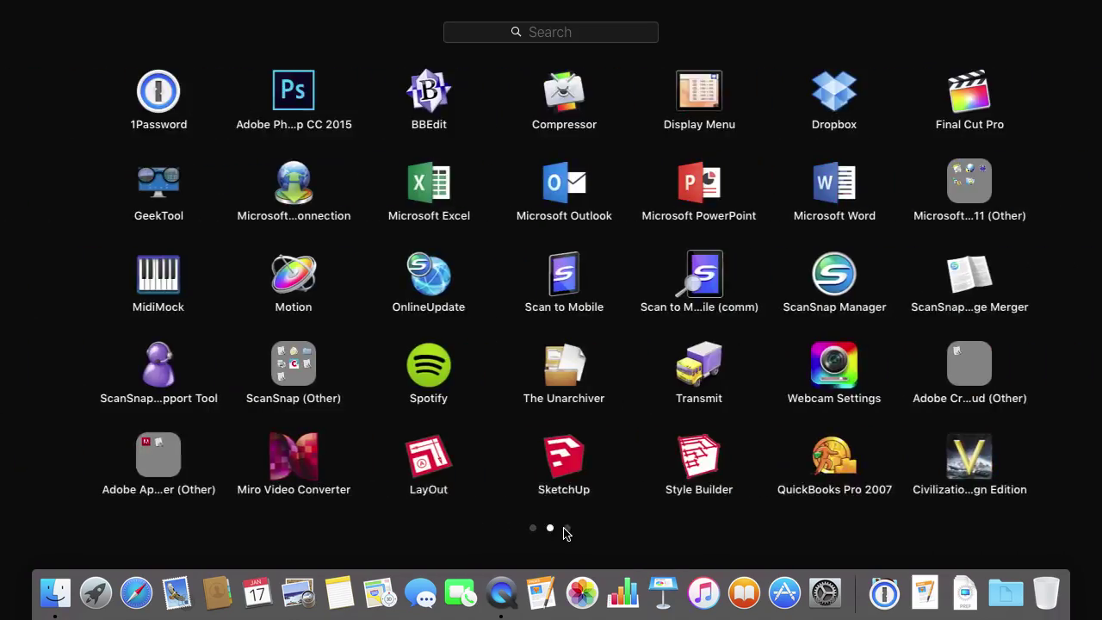
pyautogui.click(566, 528)
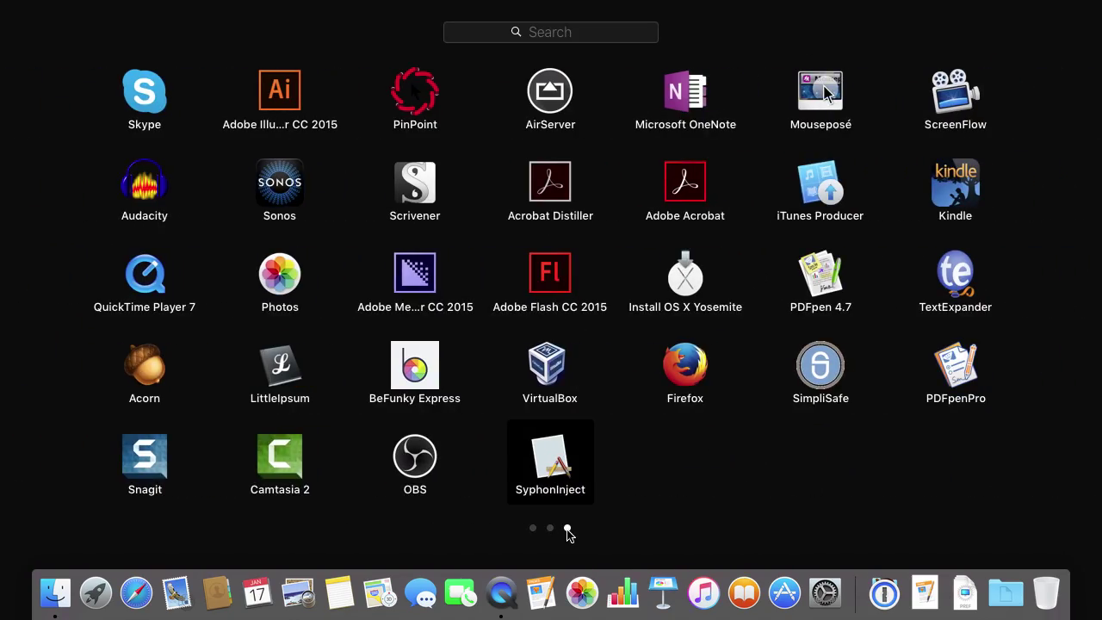
pyautogui.click(550, 528)
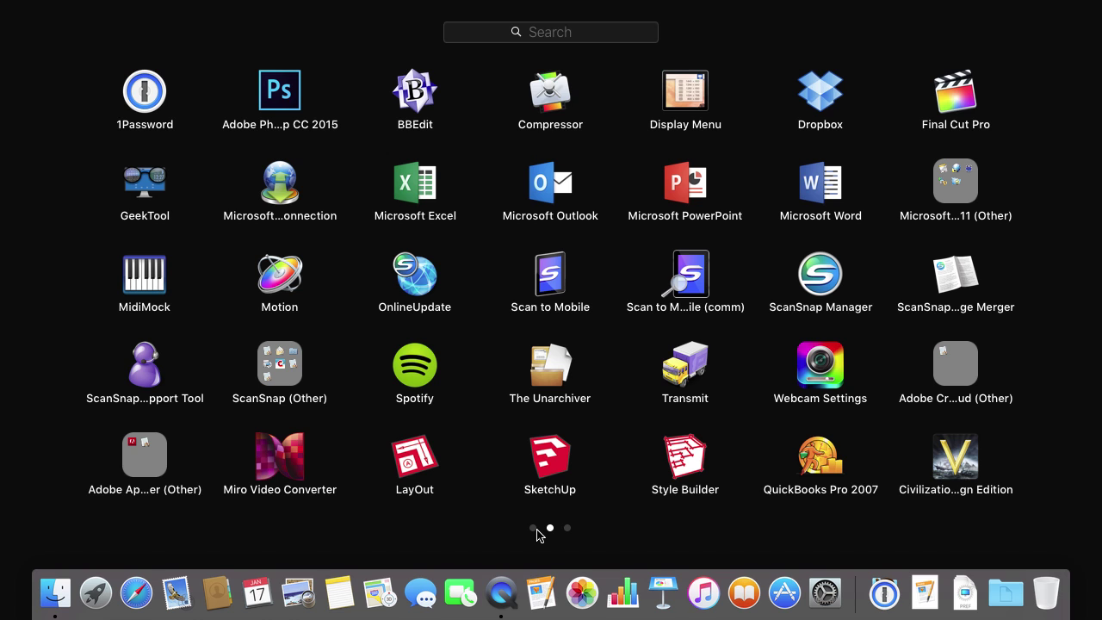
pyautogui.press('Right')
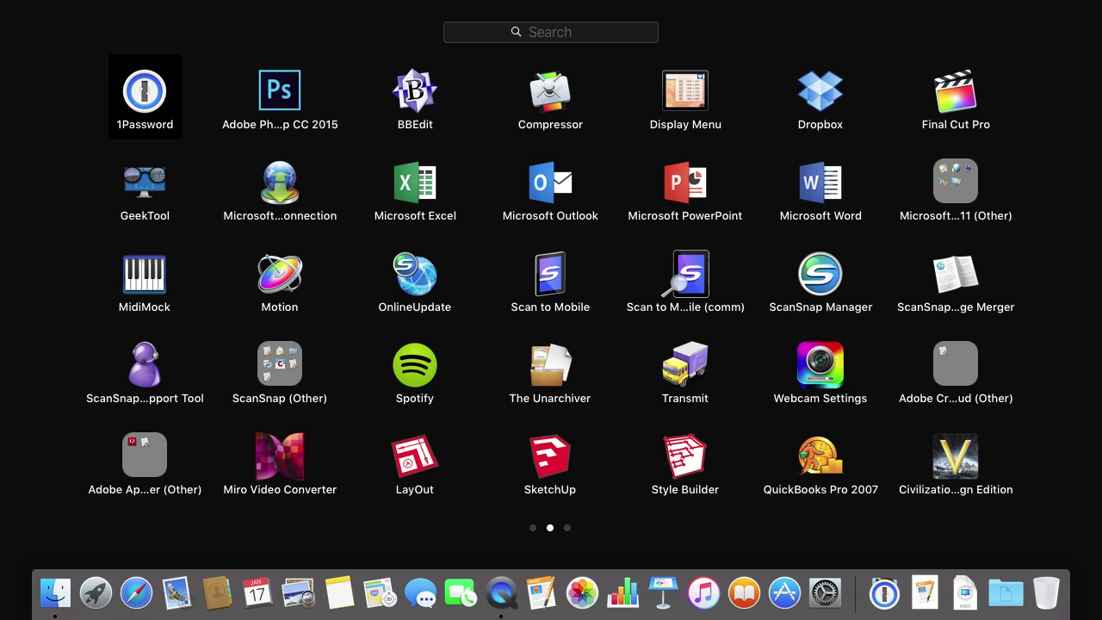
pyautogui.hscroll(3, 701, 246)
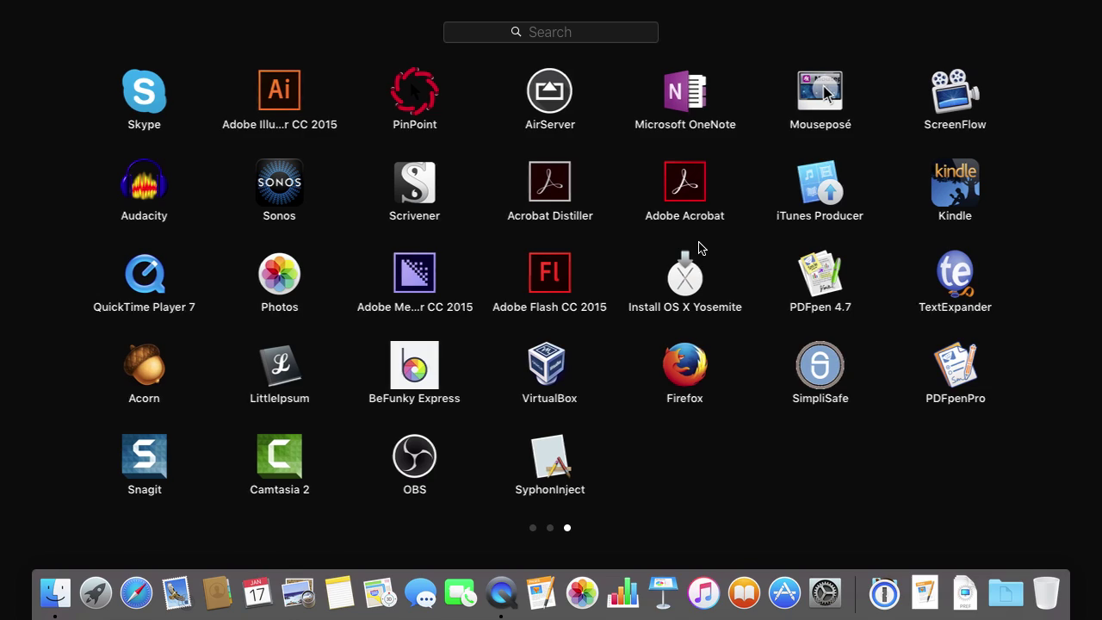
pyautogui.hscroll(-6, 699, 248)
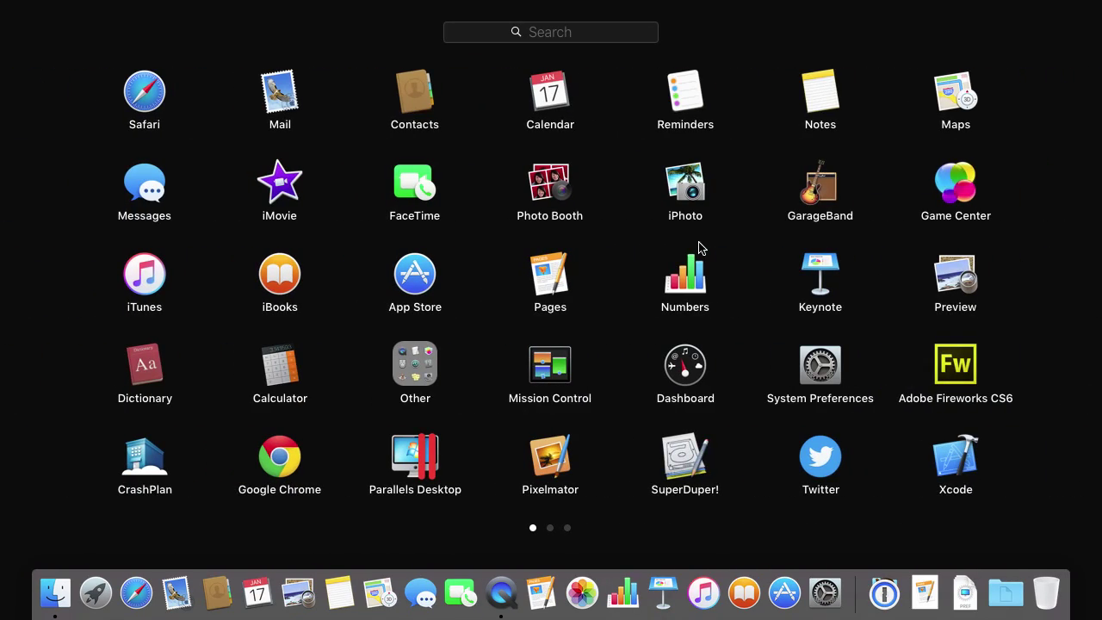
pyautogui.click(552, 36)
pyautogui.write('pre')
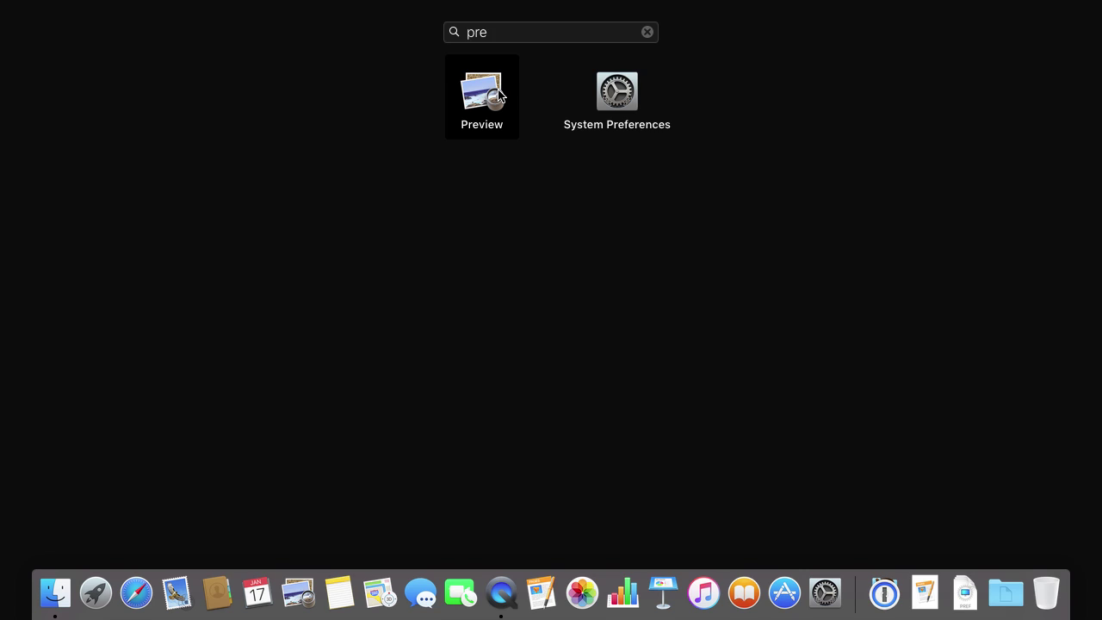
pyautogui.write('v')
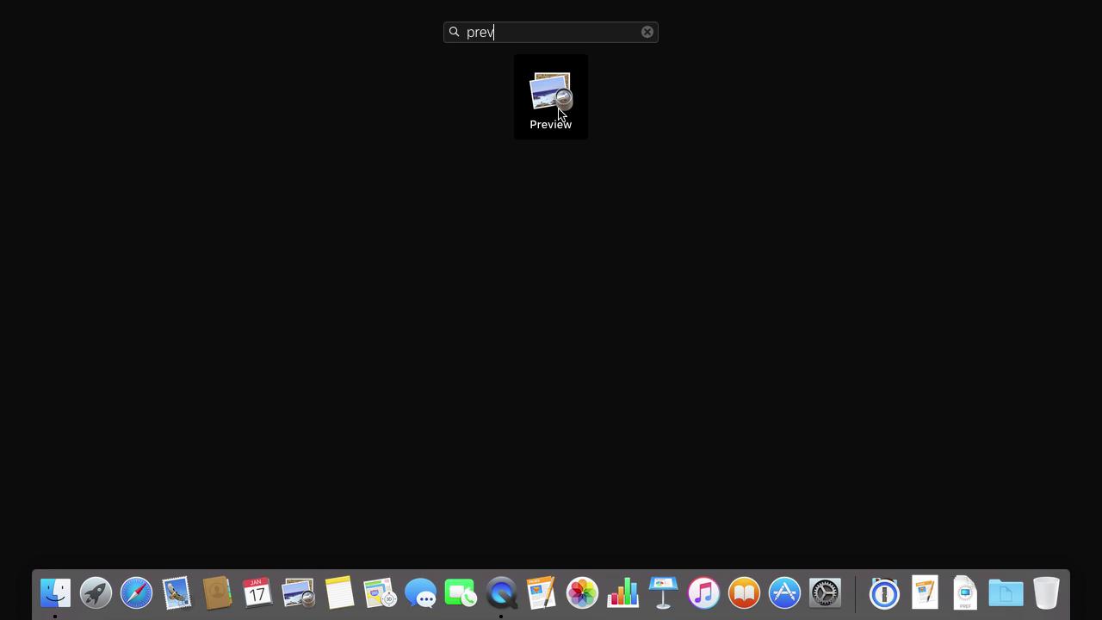
pyautogui.click(557, 104)
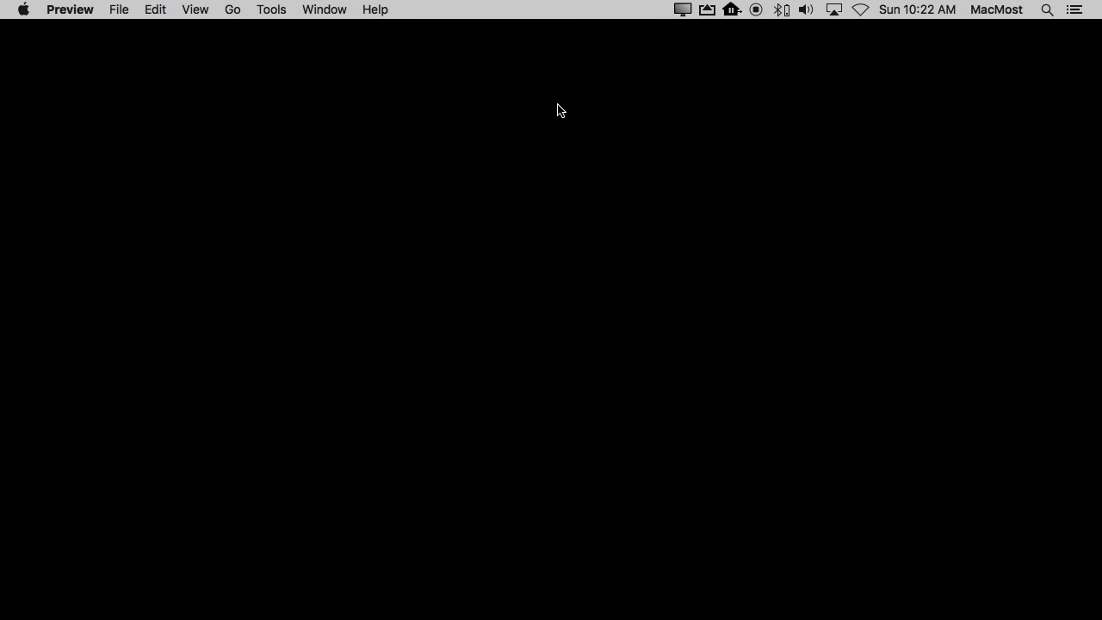
pyautogui.press('super+q')
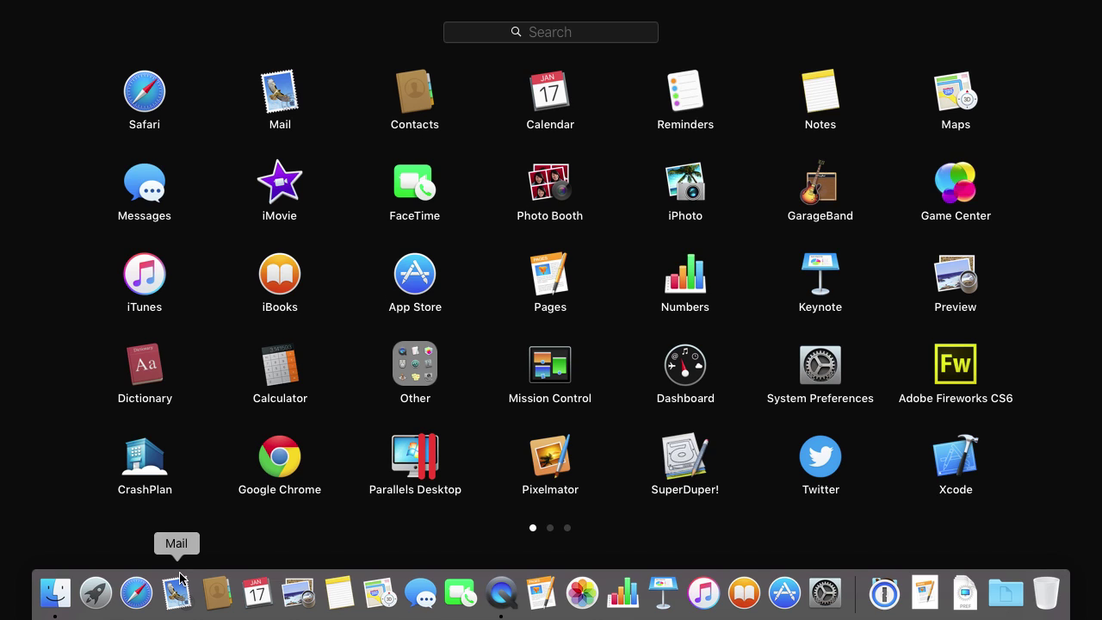
pyautogui.click(479, 204)
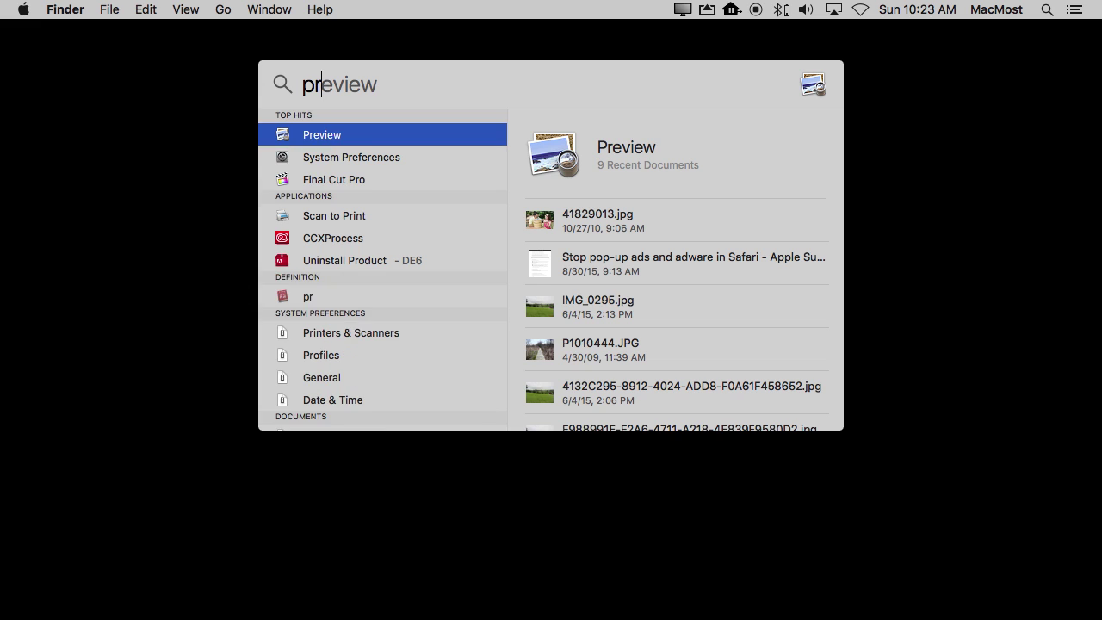
# Launch Preview from Spotlight's 'pre' results, then search Spotlight for 'calc'.
pyautogui.write('e')
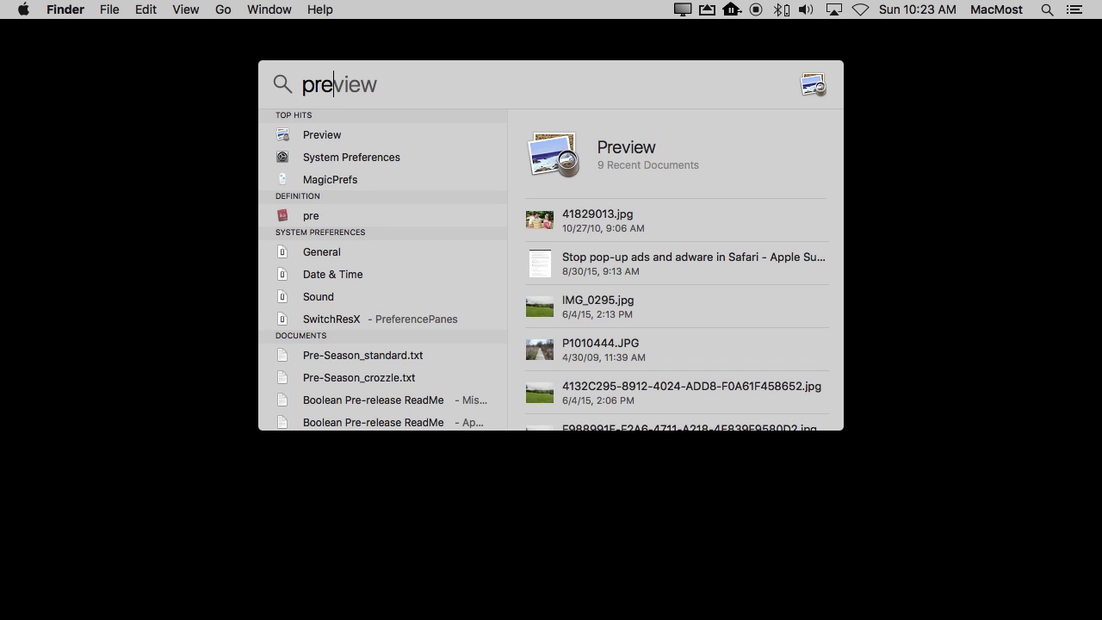
pyautogui.click(308, 136)
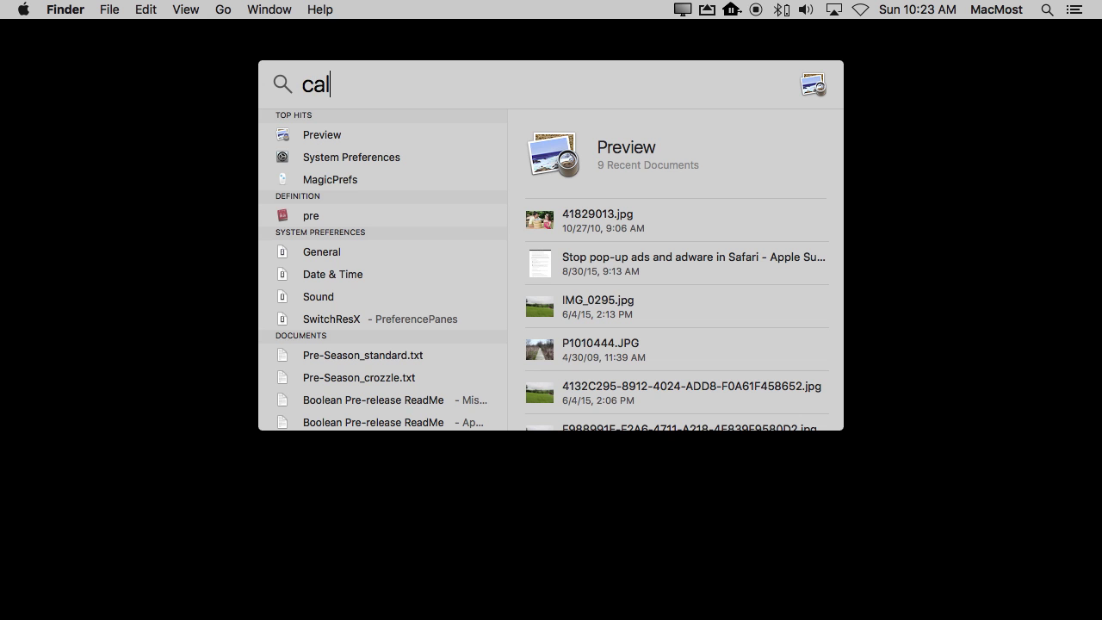
pyautogui.write('c')
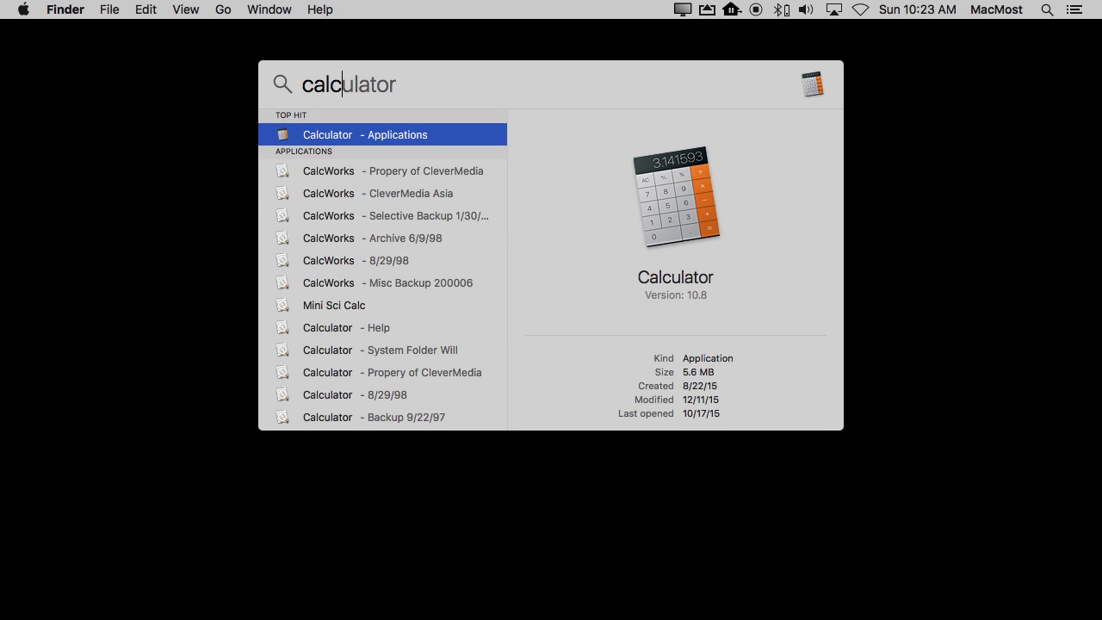